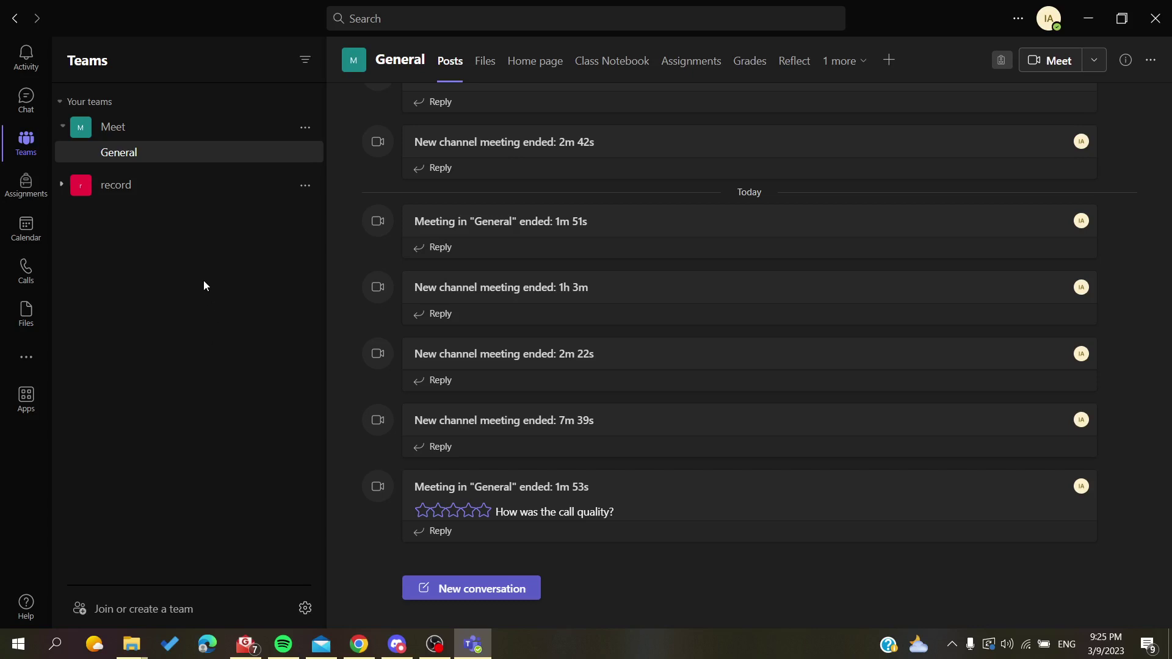
Start a Meet now meeting from the General channel header and join it immediately.
left_click(1044, 64)
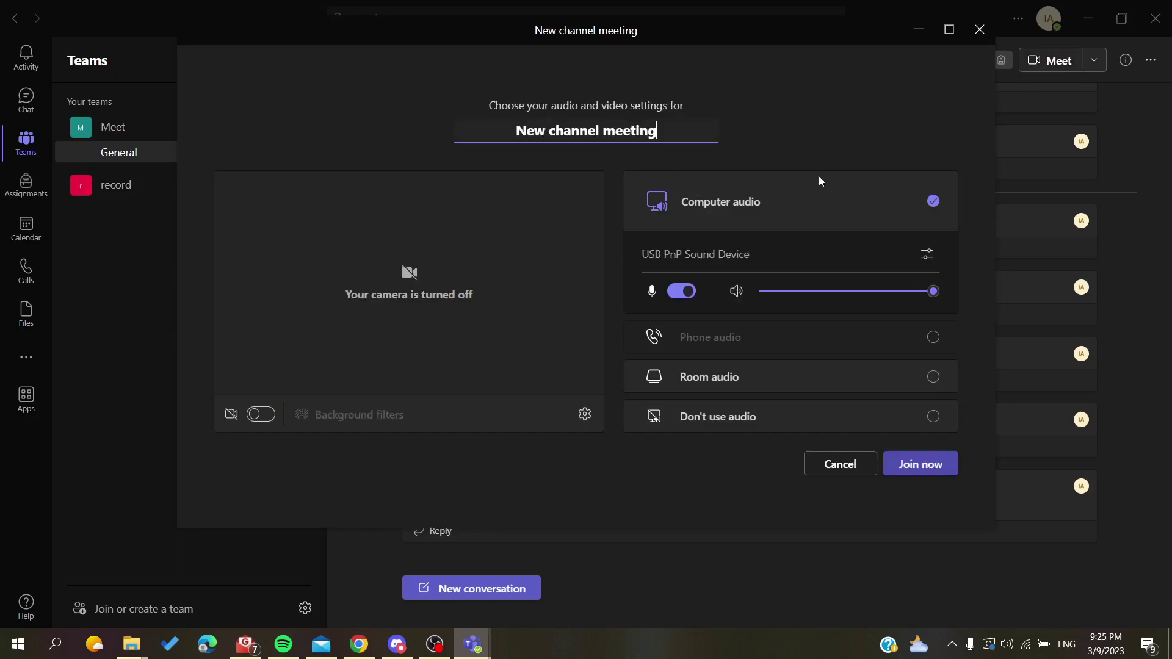
left_click(916, 467)
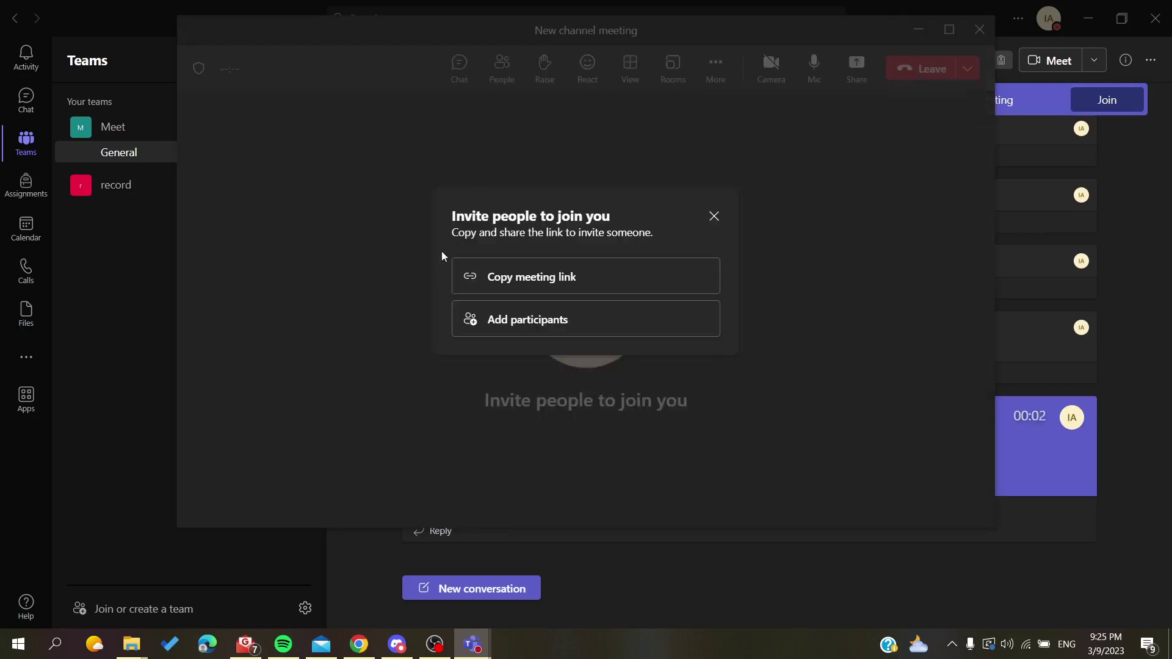
Copy the meeting link from the invite dialog, search a name, then close the Participants panel.
left_click(527, 276)
left_click(506, 323)
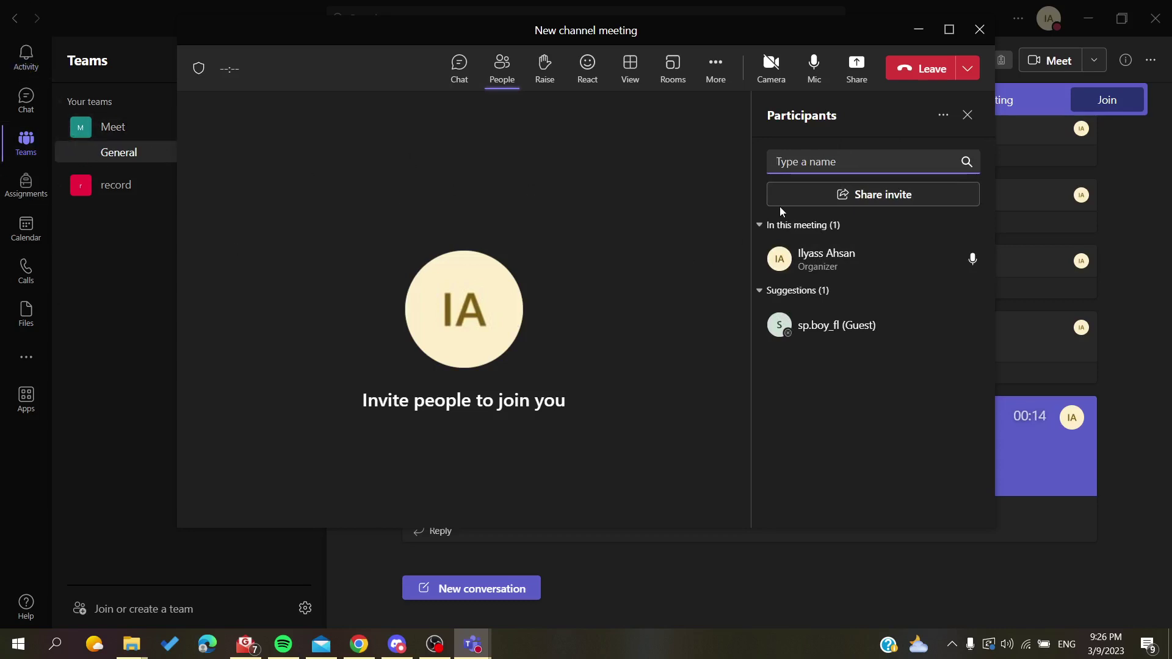
type("i")
type("k")
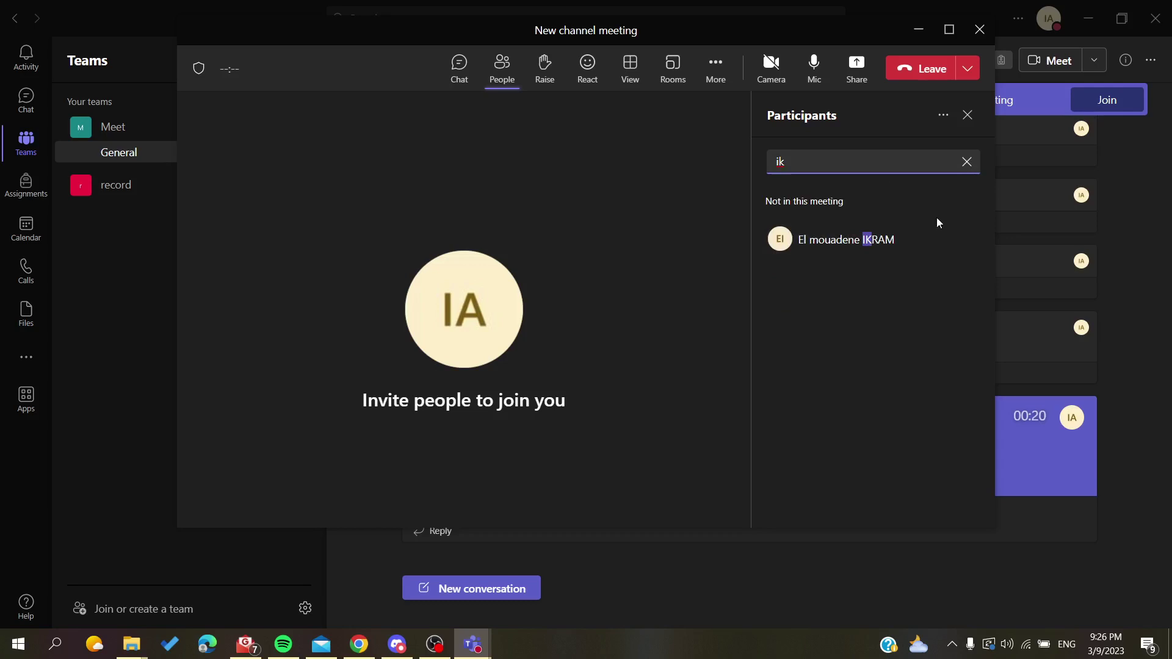
left_click(968, 115)
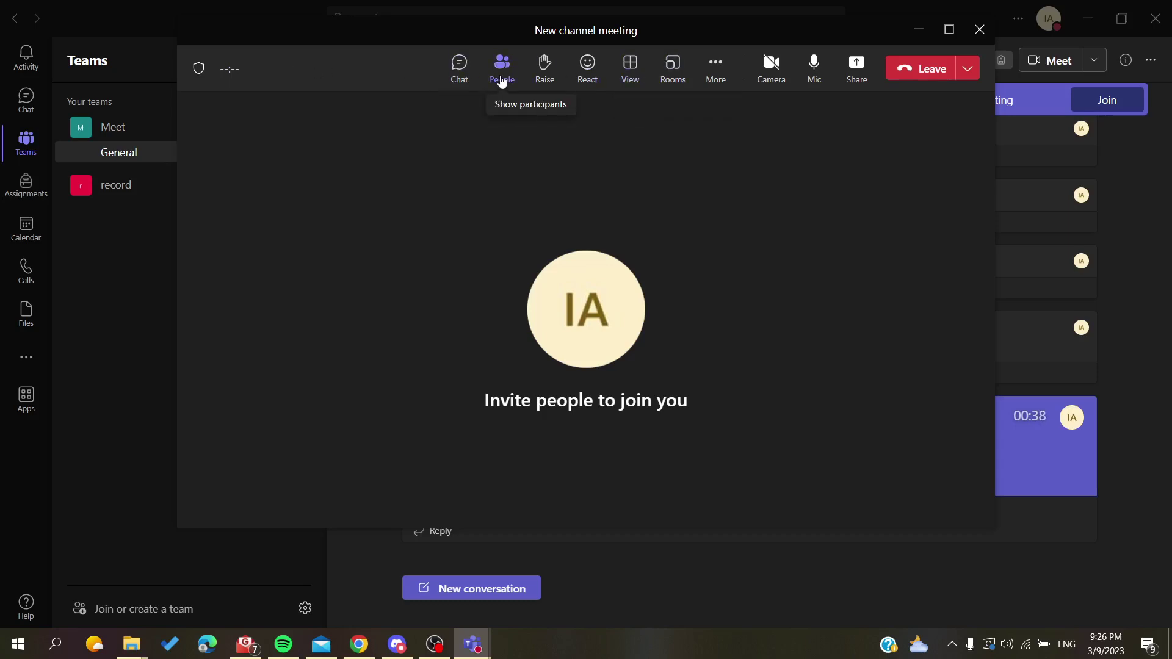
Reopen the Participants panel via People and copy the meeting link from Share invite.
left_click(502, 83)
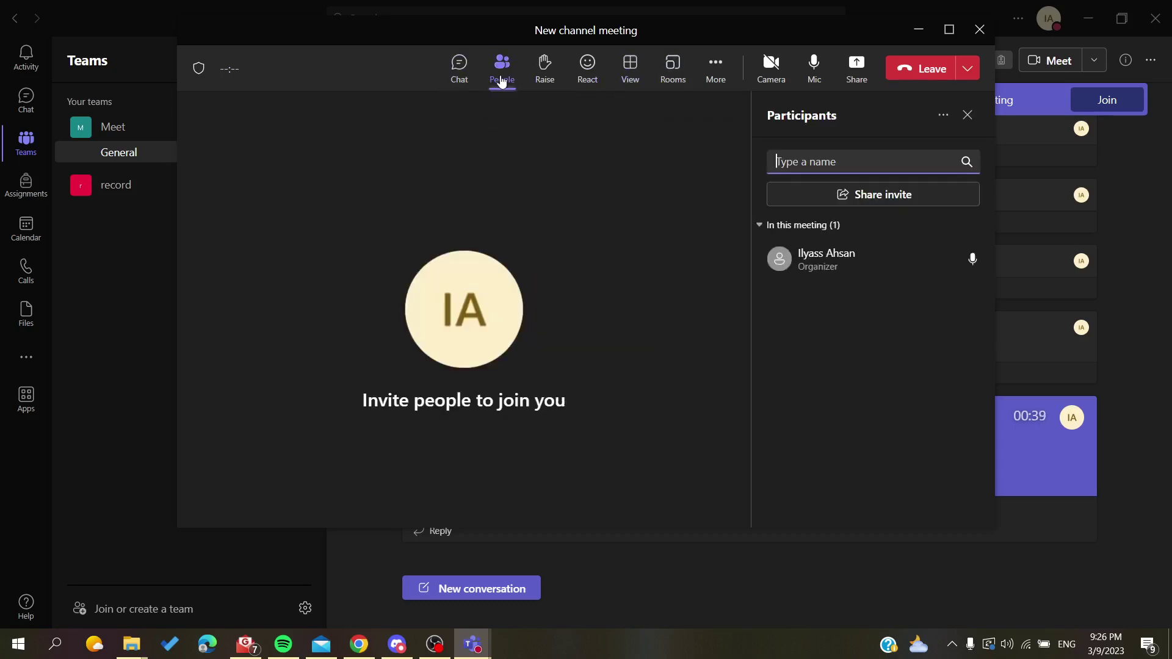
left_click(846, 196)
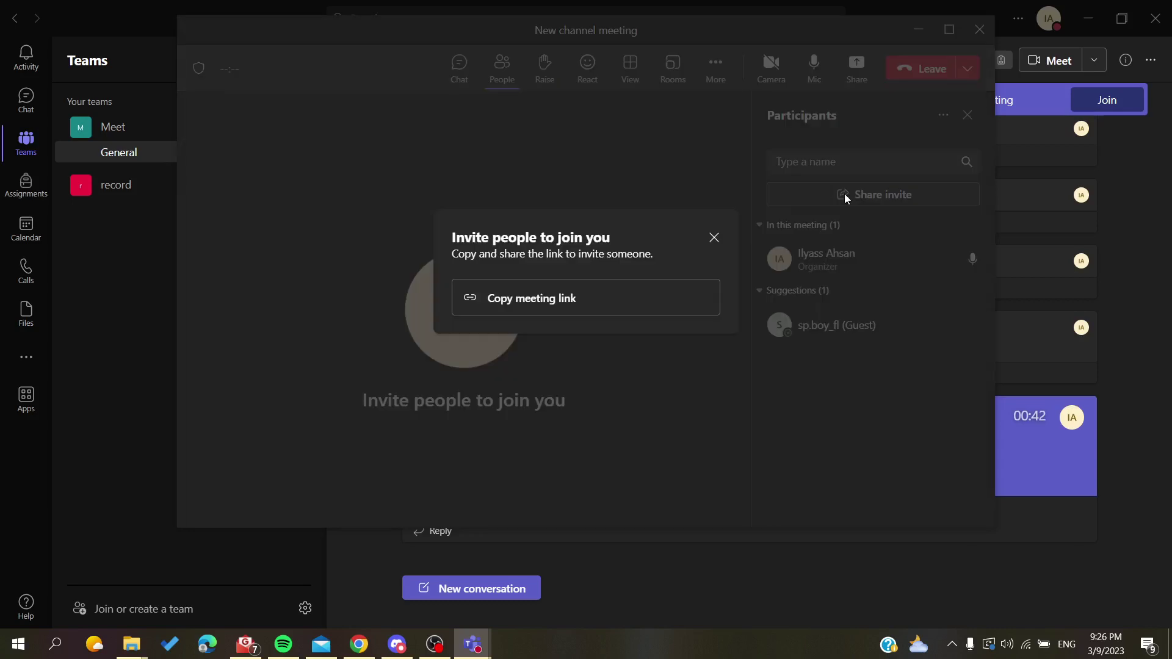
left_click(495, 299)
left_click(715, 237)
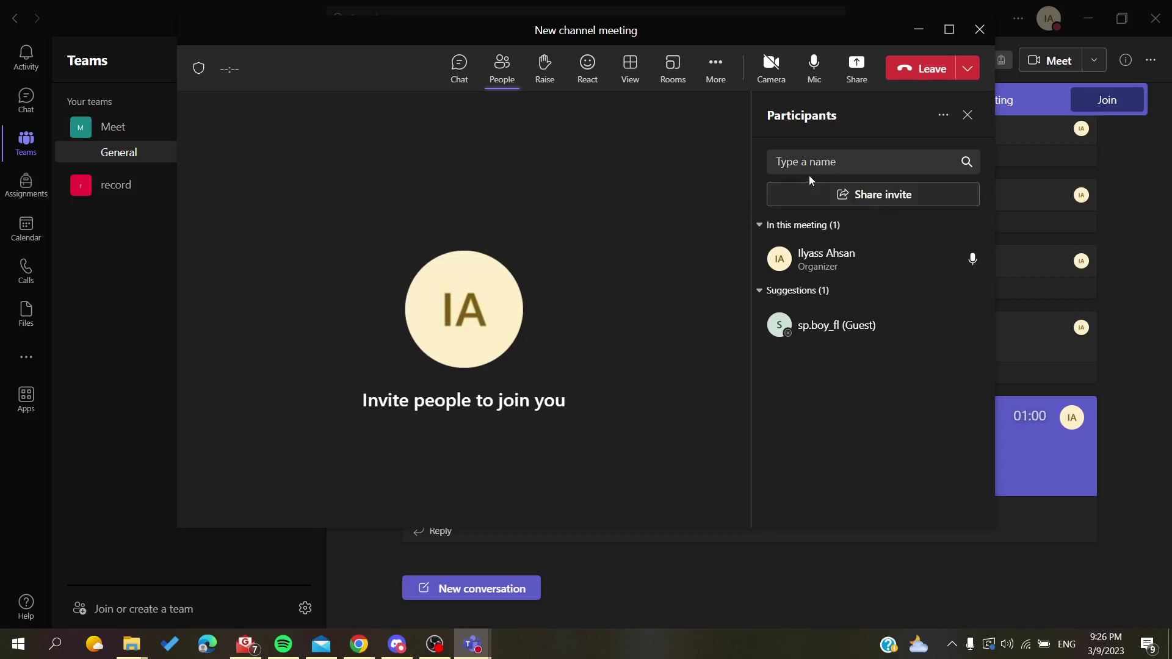
Search '@' to list non-attendees, clear the search, then close the Participants panel.
left_click(788, 162)
type("@")
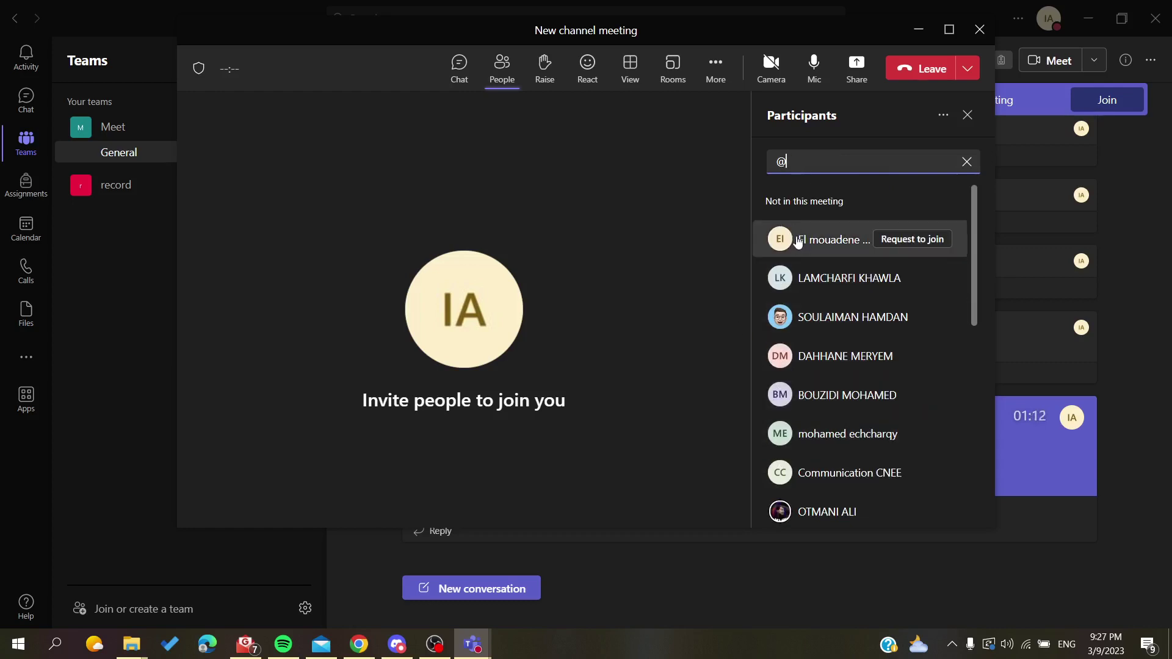
left_click(966, 162)
left_click(967, 117)
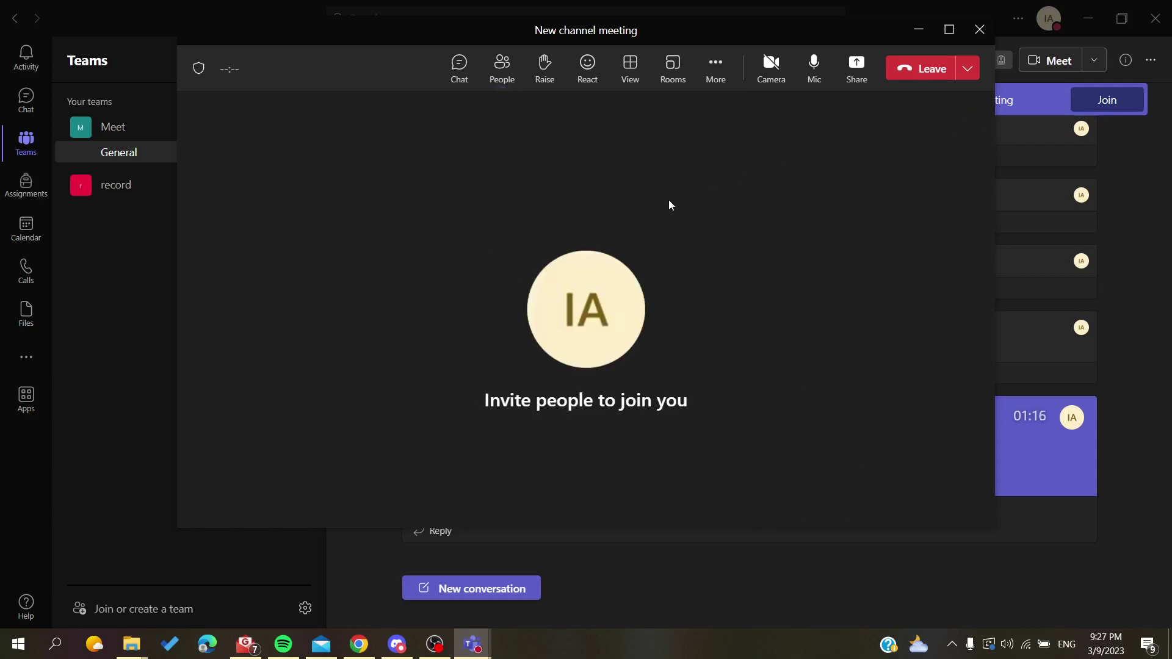